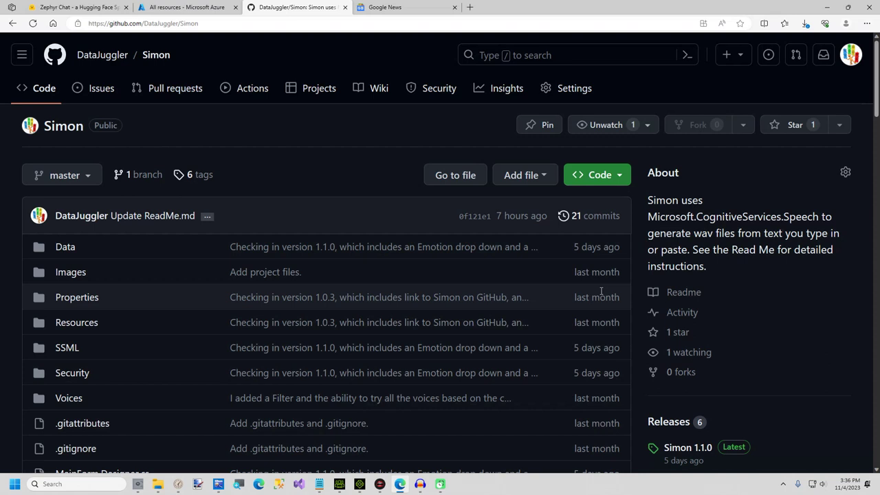
# - Download the 10.2 MB Simon.1.1.0.msi installer from the Simon 1.1.0 GitHub release
pyautogui.scroll(-15, 328, 183)
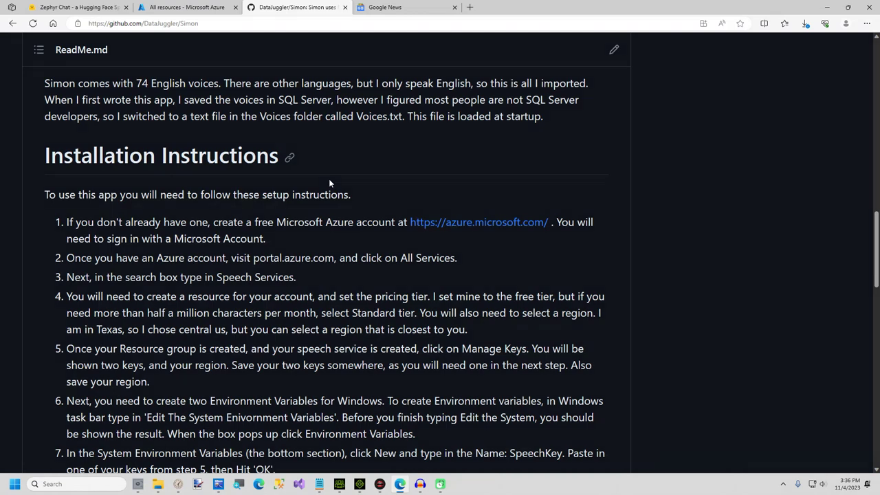
pyautogui.scroll(7, 475, 210)
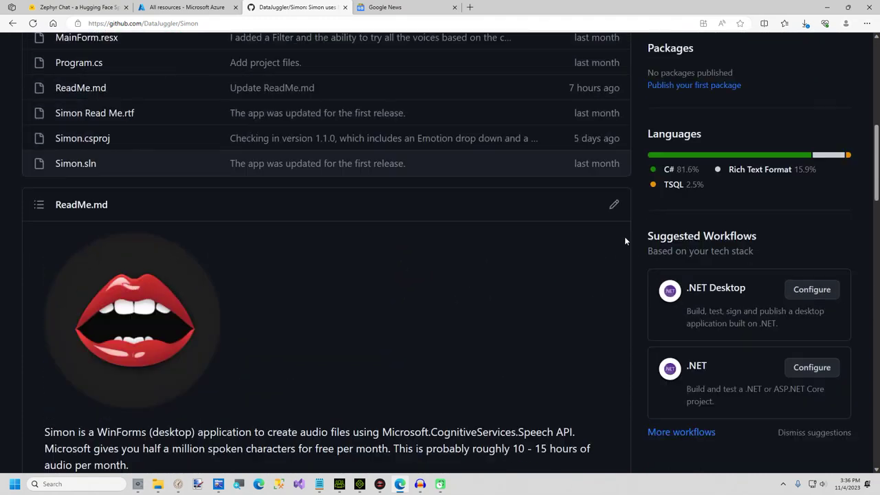
pyautogui.scroll(3, 626, 241)
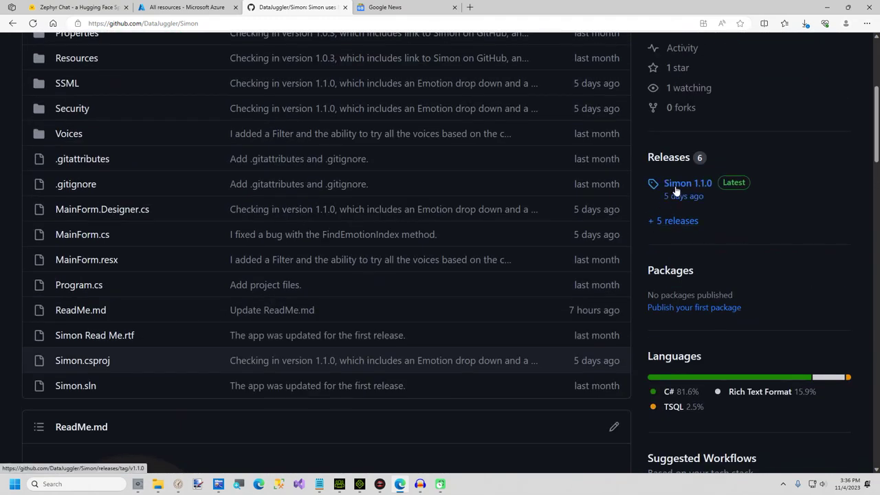
pyautogui.click(677, 189)
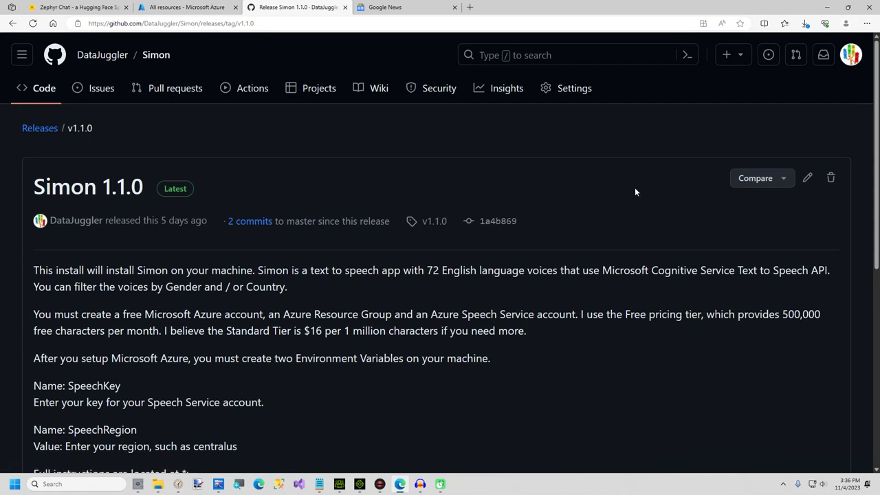
pyautogui.scroll(-4, 614, 194)
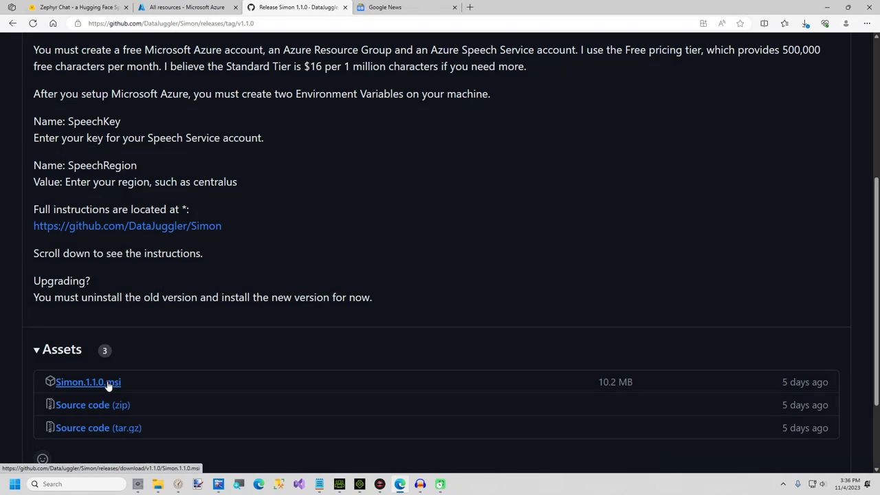
pyautogui.click(108, 386)
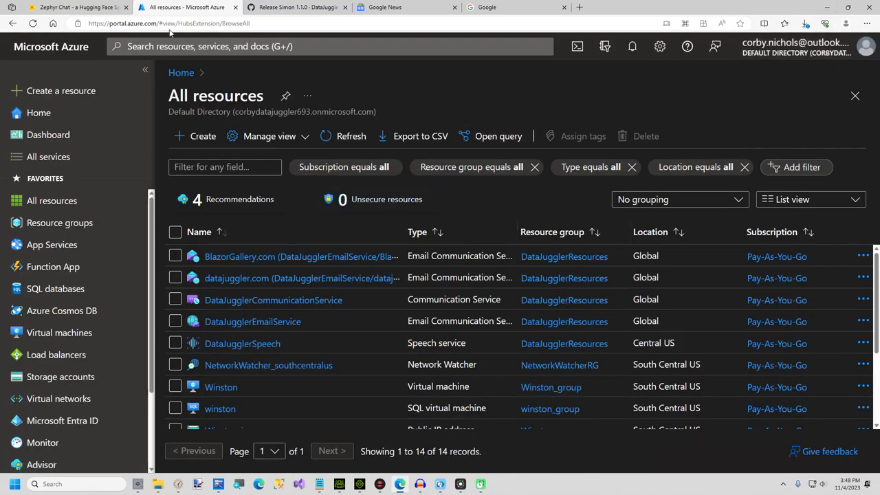
# - Search the Azure Marketplace for 'Text to Speech' from Create a resource
pyautogui.moveTo(157, 24); pyautogui.dragTo(87, 26)
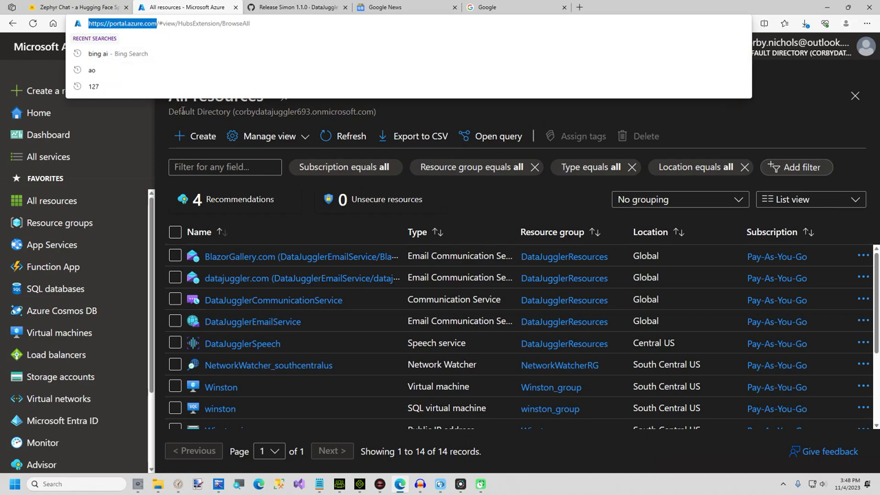
pyautogui.click(408, 179)
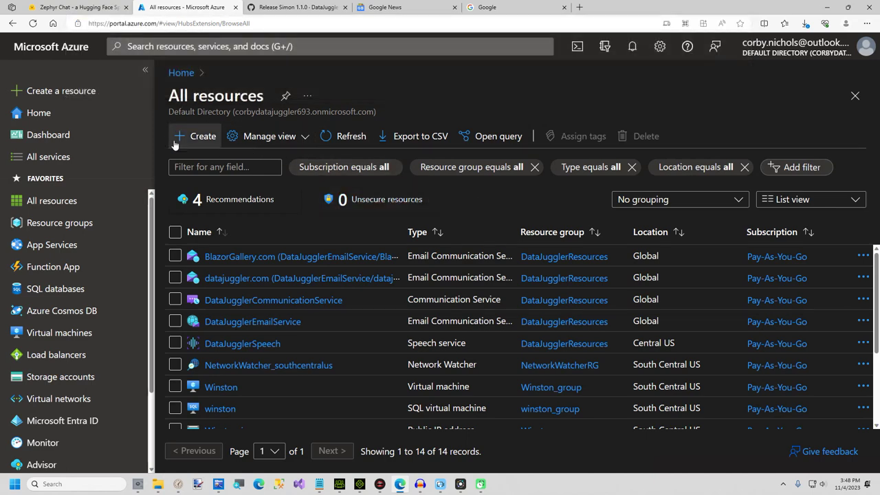
pyautogui.click(27, 91)
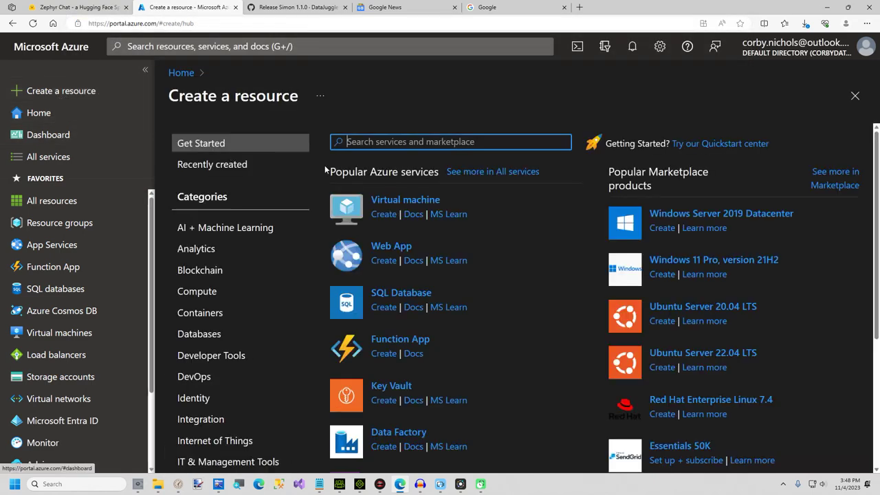
pyautogui.write('Text to Speech')
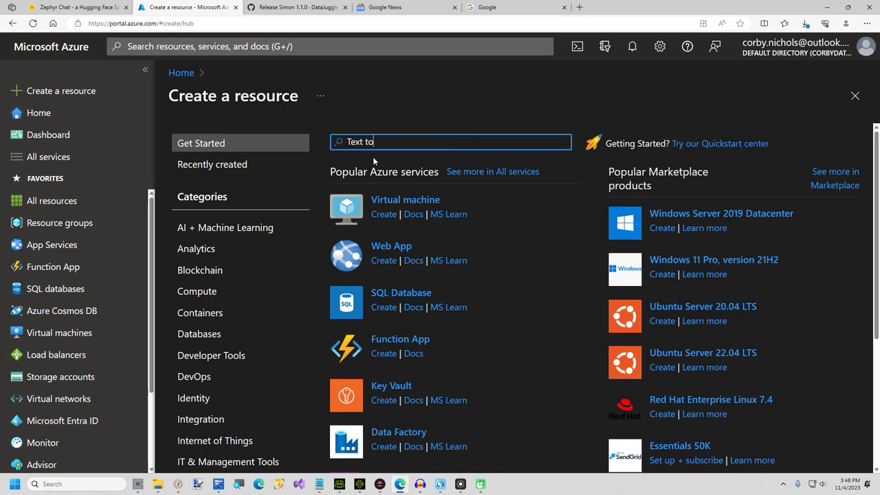
pyautogui.press('Return')
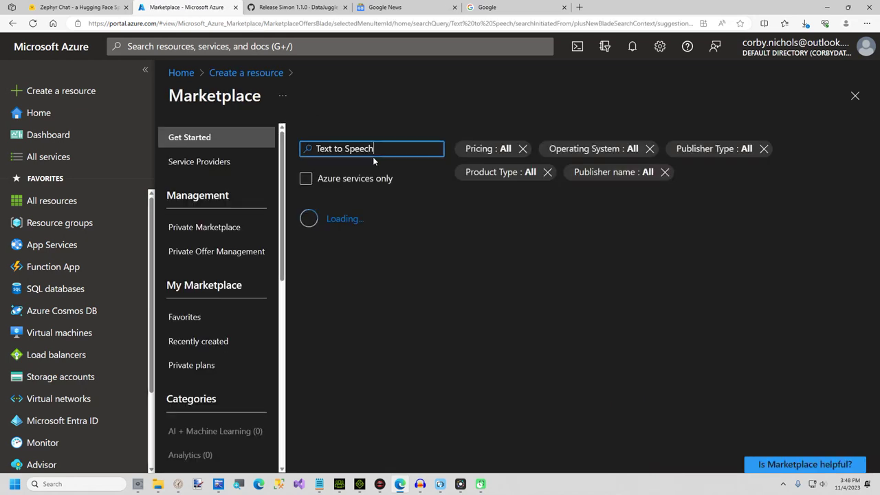
# - Filter to Azure services only and open the Speech service creation form
pyautogui.click(304, 181)
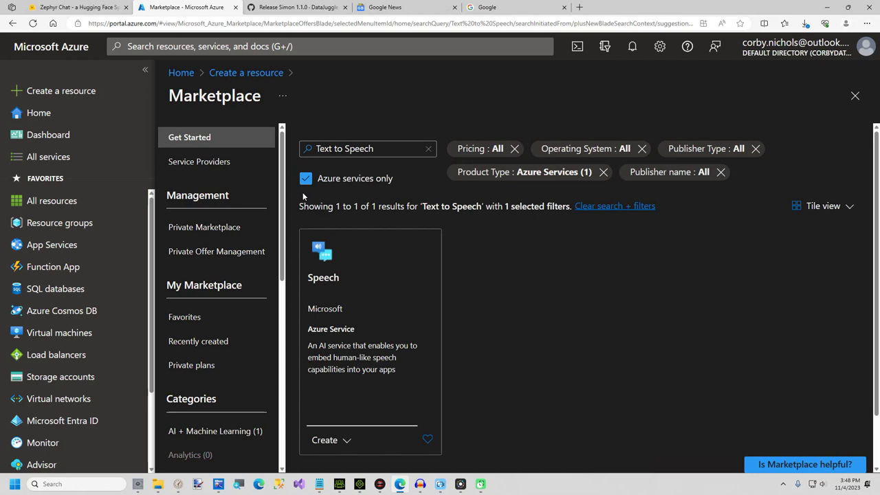
pyautogui.click(360, 317)
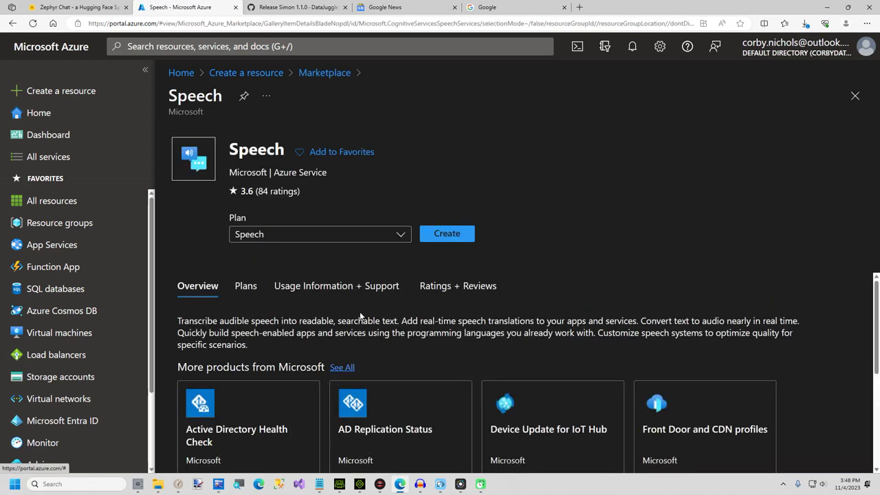
pyautogui.click(454, 236)
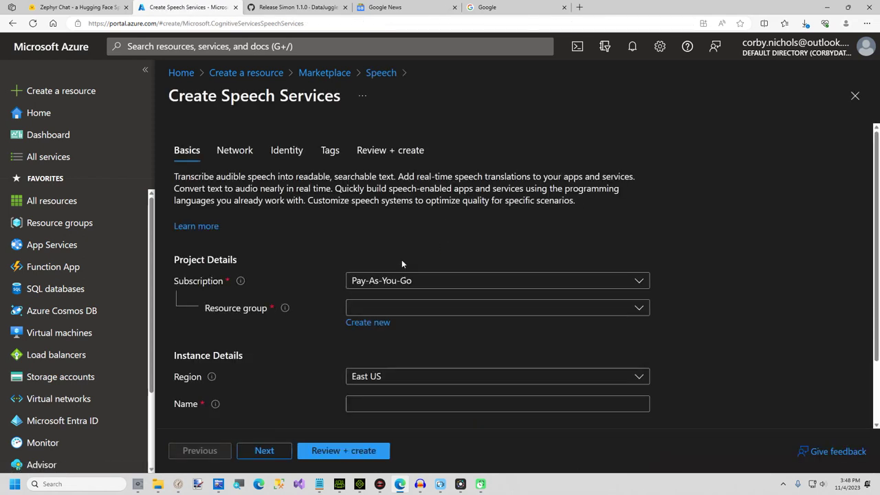
# - Inspect the Resource group and Region fields, cancelling a new group and keeping East US
pyautogui.scroll(-1, 399, 261)
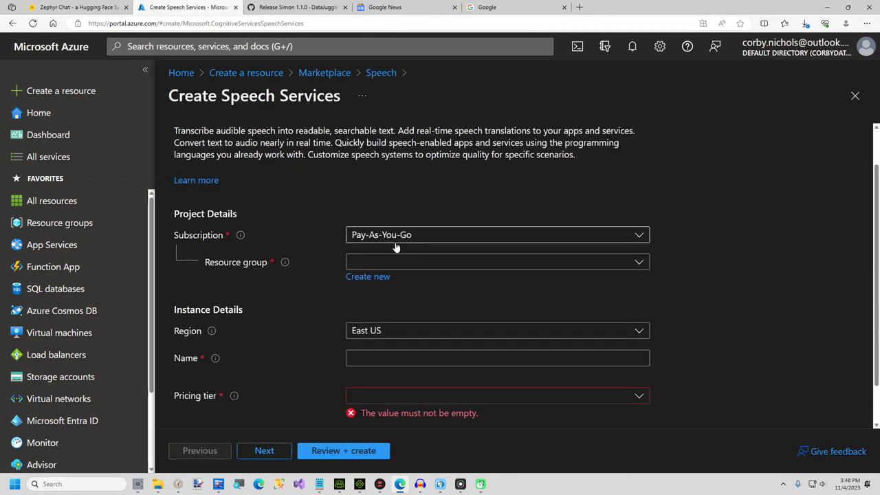
pyautogui.click(368, 276)
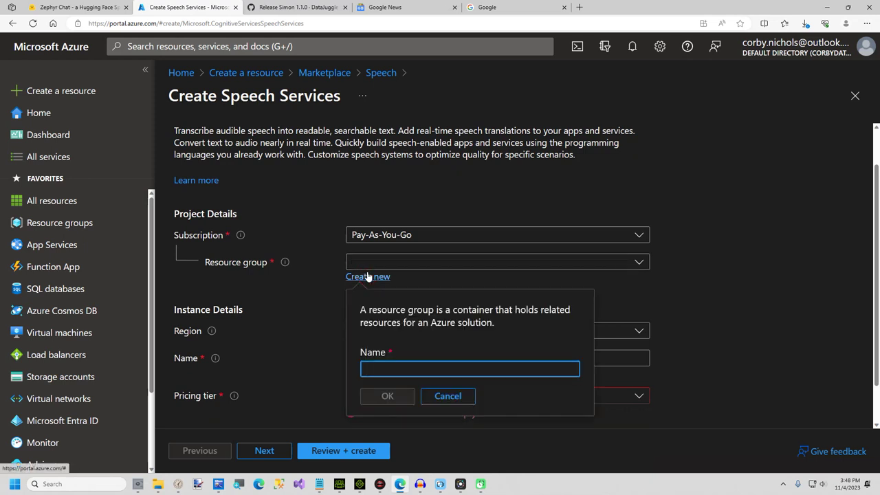
pyautogui.click(460, 396)
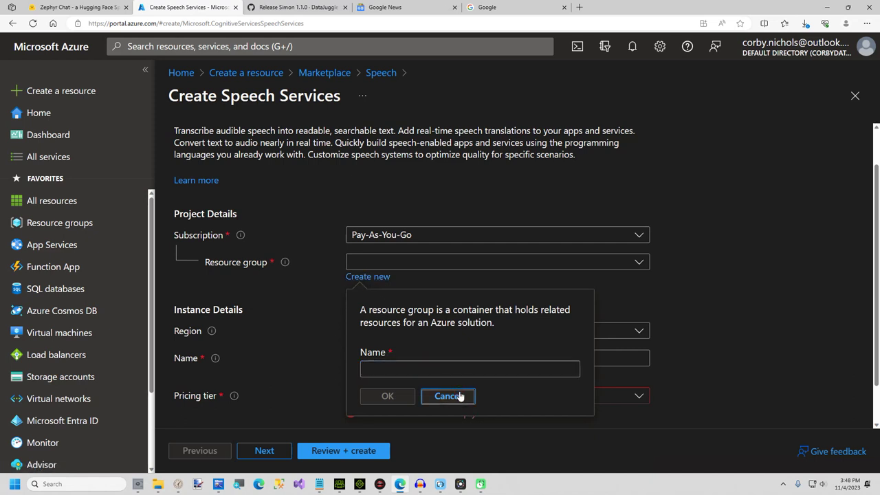
pyautogui.click(460, 396)
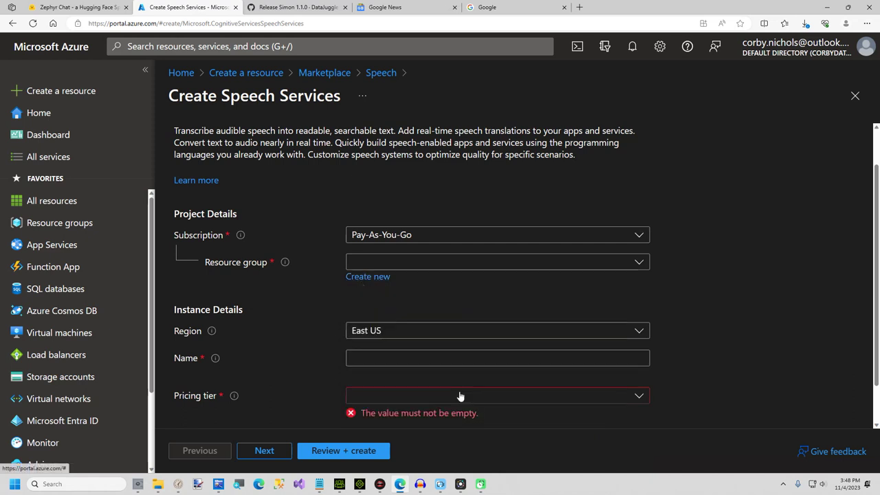
pyautogui.click(394, 338)
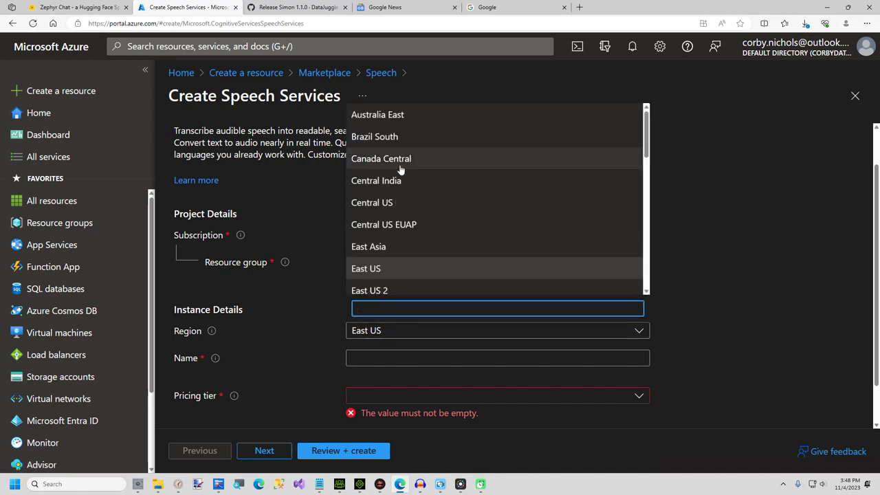
pyautogui.click(337, 326)
# - Try the name 'DataJugglerSpeech', clear it, and review the pricing tiers without choosing one
pyautogui.click(376, 358)
pyautogui.write('DataJu')
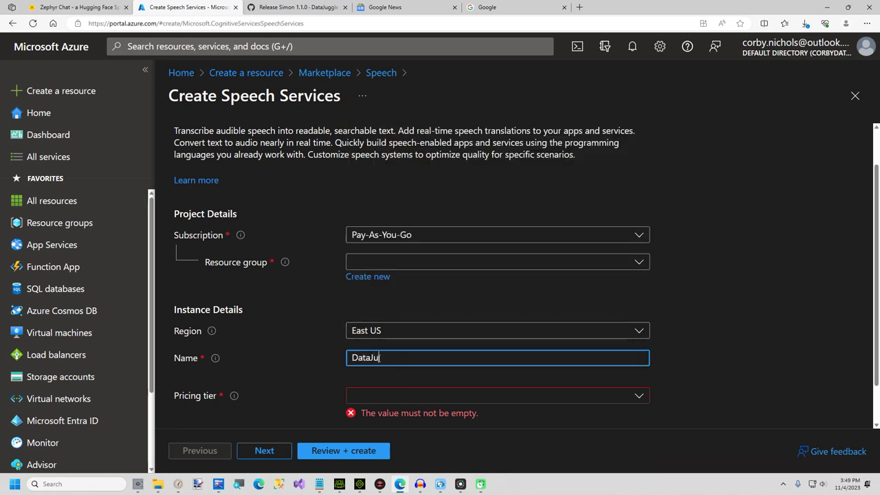
pyautogui.write('gglerSPeech')
pyautogui.press('BackSpace')
pyautogui.press('BackSpace')
pyautogui.press('BackSpace')
pyautogui.press('BackSpace')
pyautogui.write('e')
pyautogui.press('BackSpace')
pyautogui.press('BackSpace')
pyautogui.press('BackSpace')
pyautogui.press('BackSpace')
pyautogui.press('BackSpace')
pyautogui.press('BackSpace')
pyautogui.press('BackSpace')
pyautogui.press('BackSpace')
pyautogui.press('BackSpace')
pyautogui.press('BackSpace')
pyautogui.press('BackSpace')
pyautogui.press('BackSpace')
pyautogui.press('BackSpace')
pyautogui.press('BackSpace')
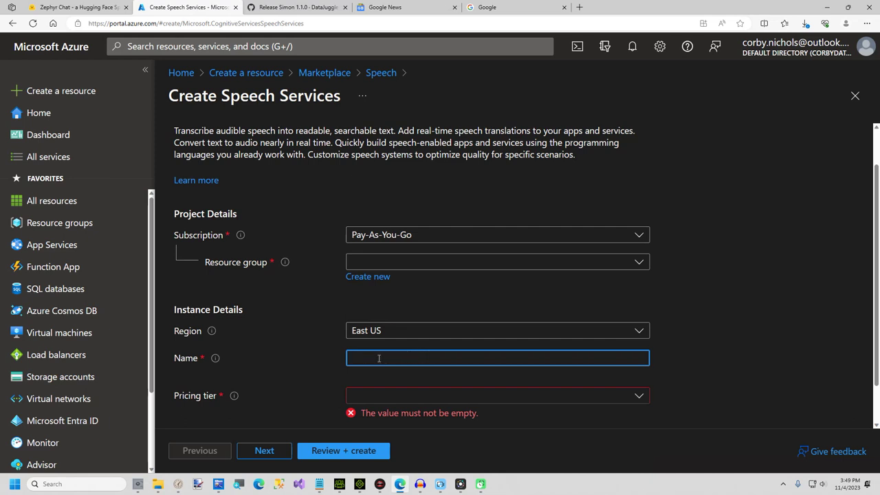
pyautogui.click(380, 409)
pyautogui.click(380, 397)
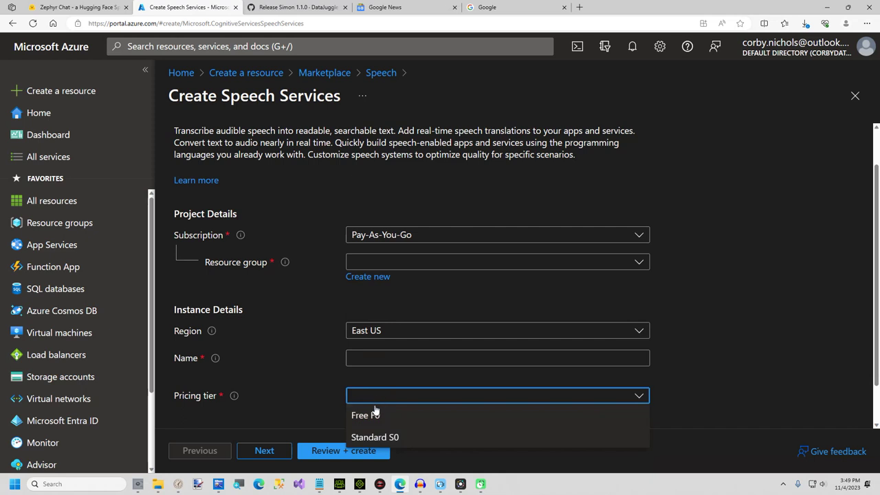
pyautogui.click(319, 403)
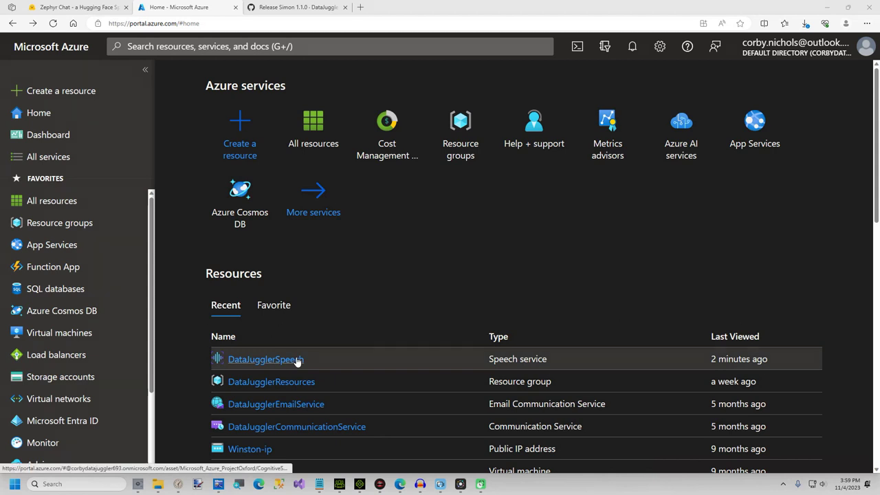
# - Copy KEY 1 from the DataJugglerSpeech resource's Keys and Endpoint page
pyautogui.click(296, 360)
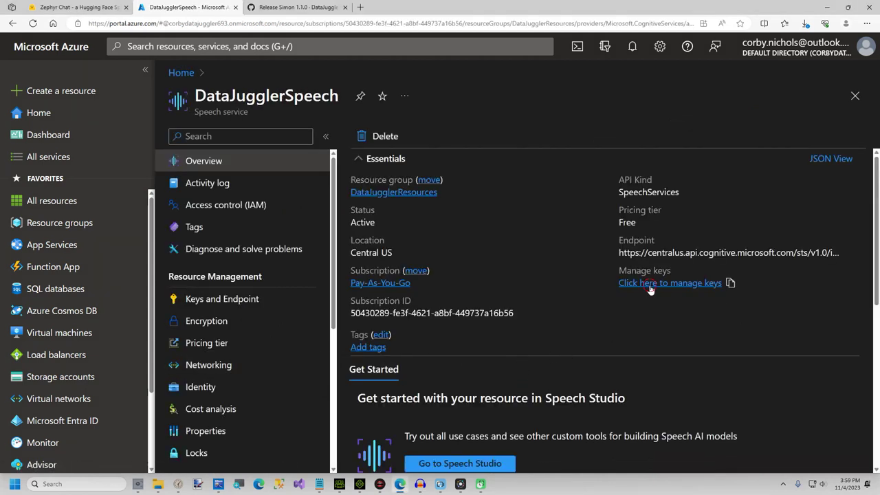
pyautogui.click(649, 285)
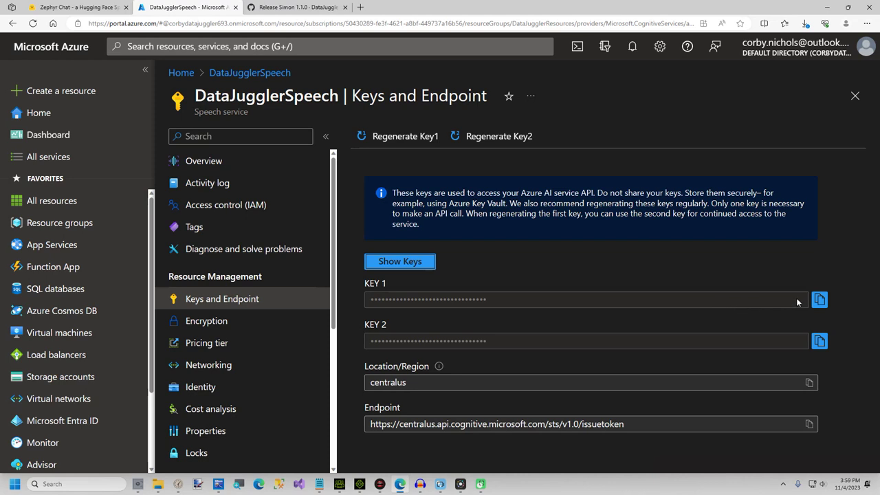
pyautogui.click(817, 301)
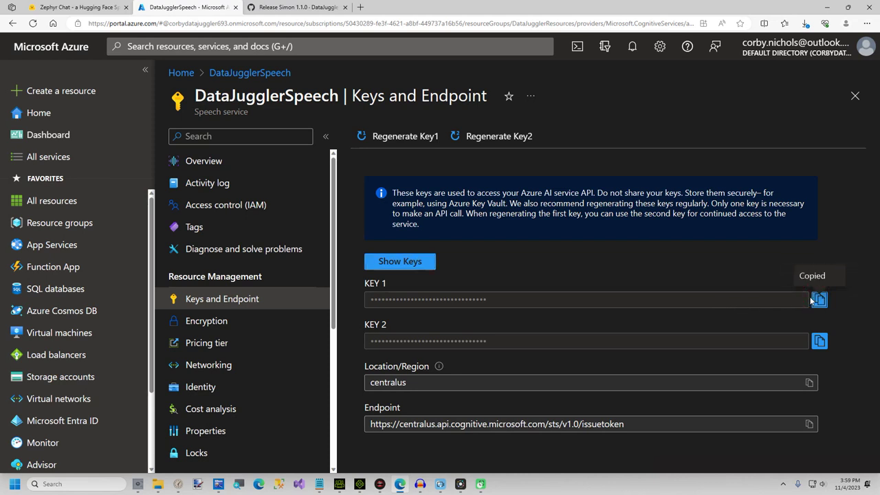
pyautogui.click(116, 484)
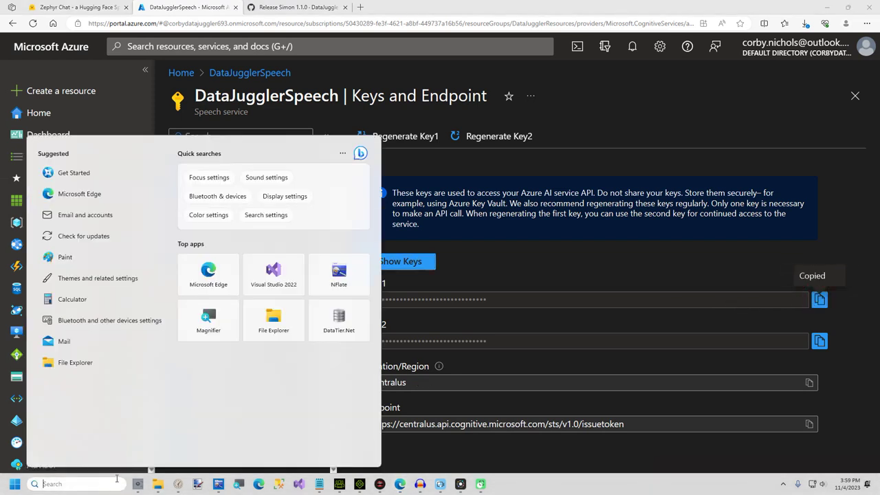
# - Set the SpeechKey environment variable to the copied Azure key
pyautogui.write('Edit')
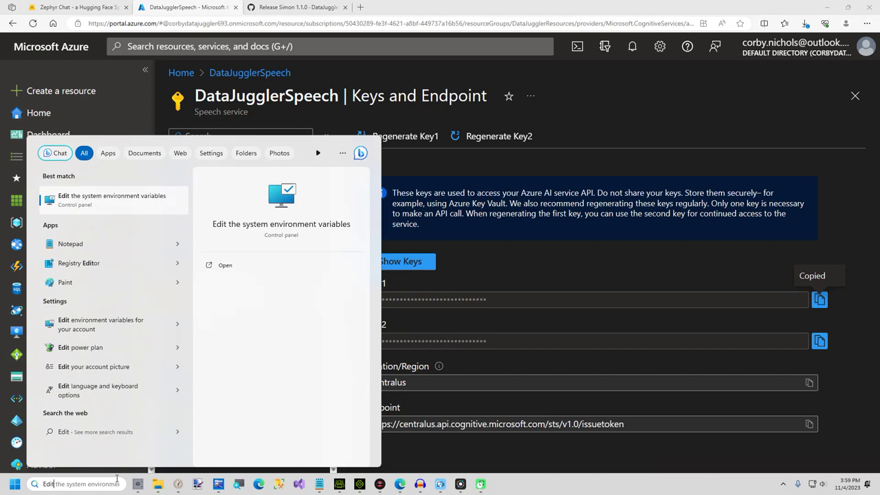
pyautogui.press('Return')
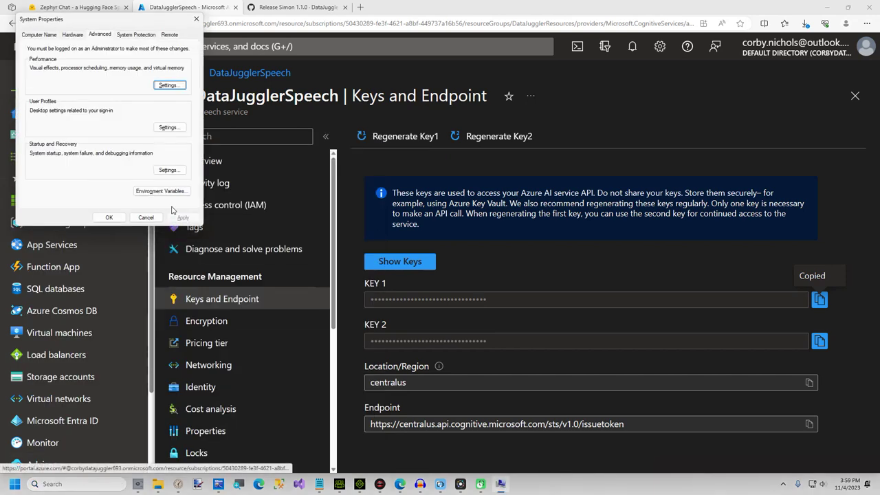
pyautogui.click(162, 191)
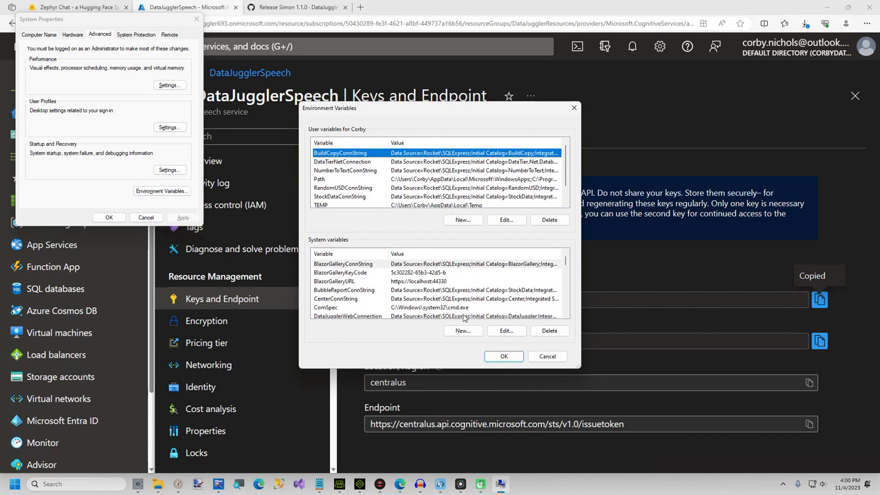
pyautogui.scroll(-6, 479, 283)
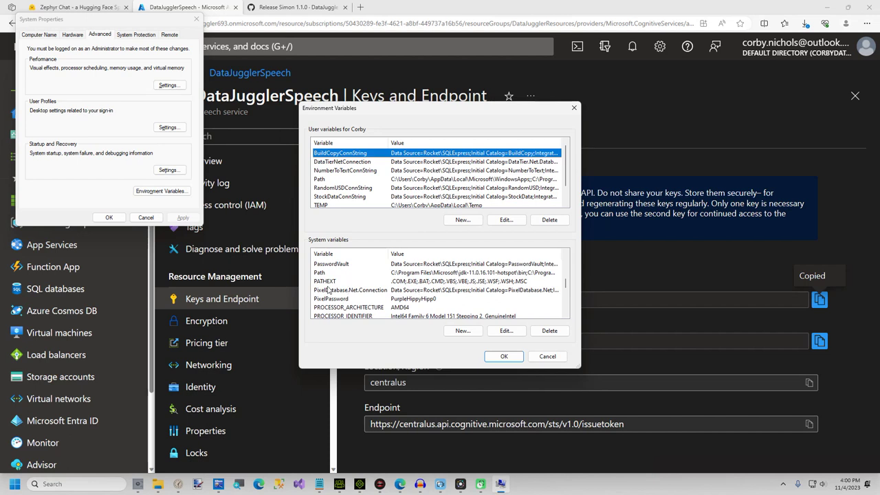
pyautogui.scroll(-2, 416, 290)
pyautogui.scroll(-1, 344, 292)
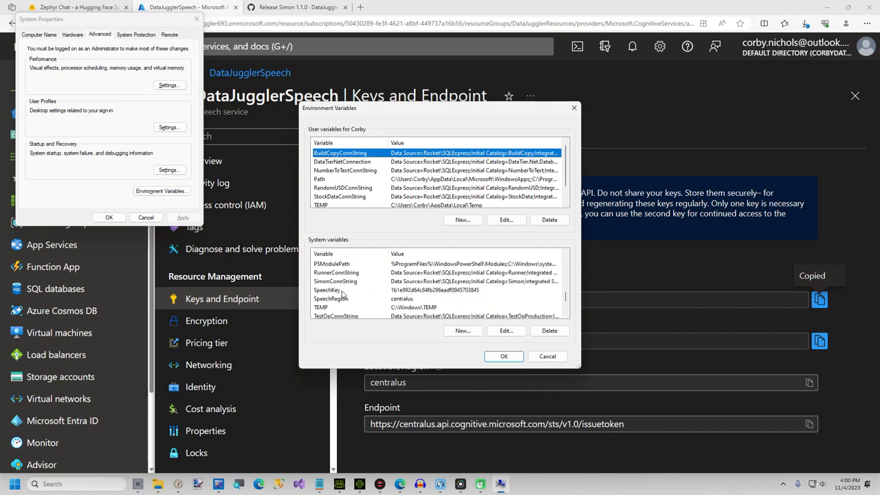
pyautogui.doubleClick(344, 292)
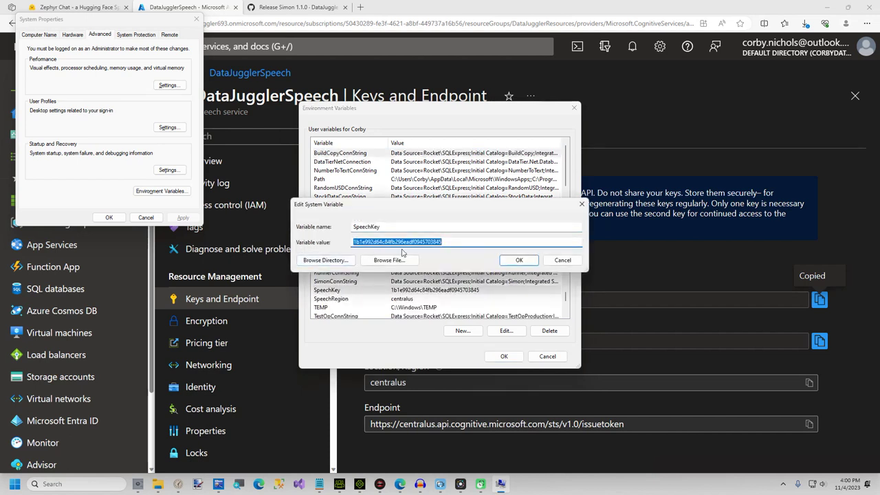
pyautogui.click(519, 261)
pyautogui.click(504, 357)
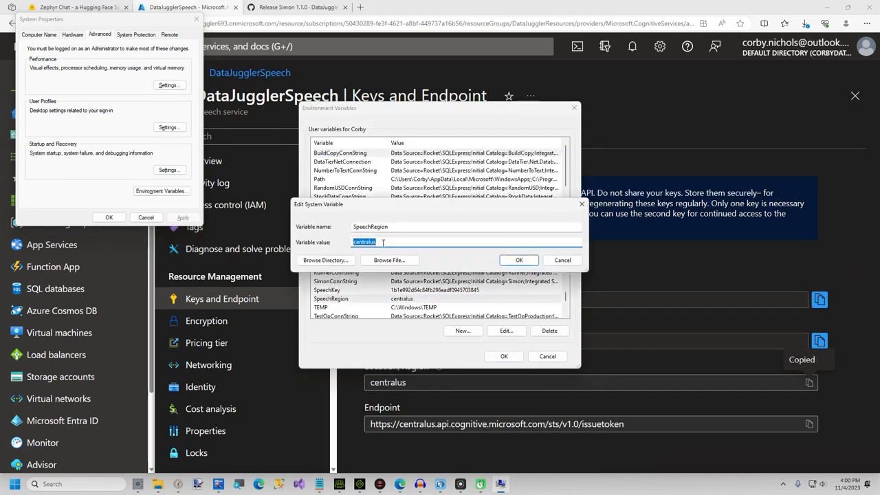
# - Set the SpeechRegion environment variable to centralus and save
pyautogui.click(383, 242)
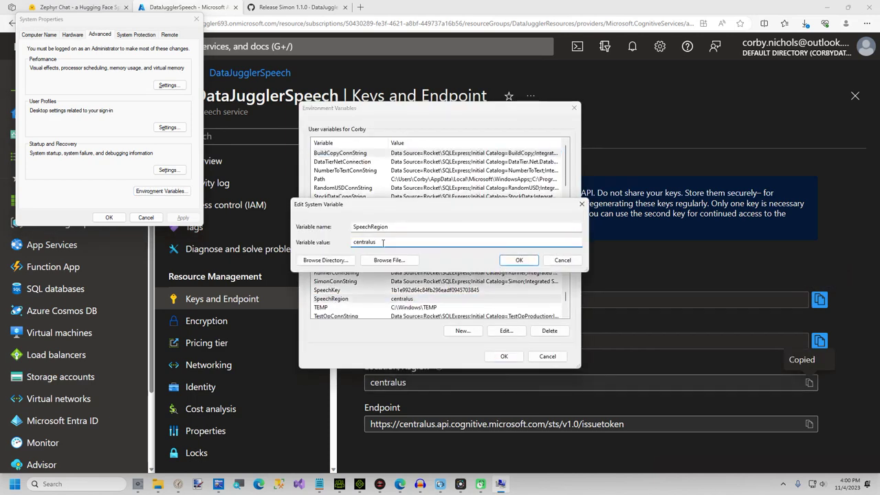
pyautogui.click(505, 263)
pyautogui.click(506, 357)
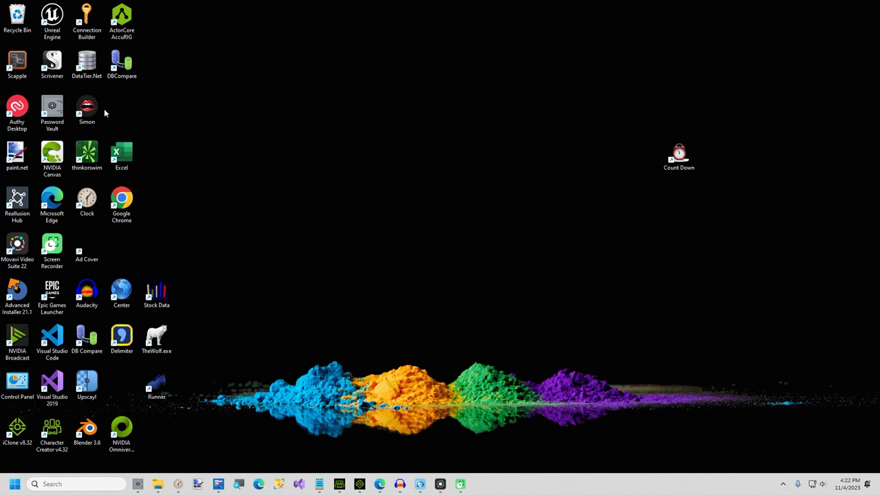
# - Launch Simon and select the Male, United States voice Tony
pyautogui.doubleClick(88, 110)
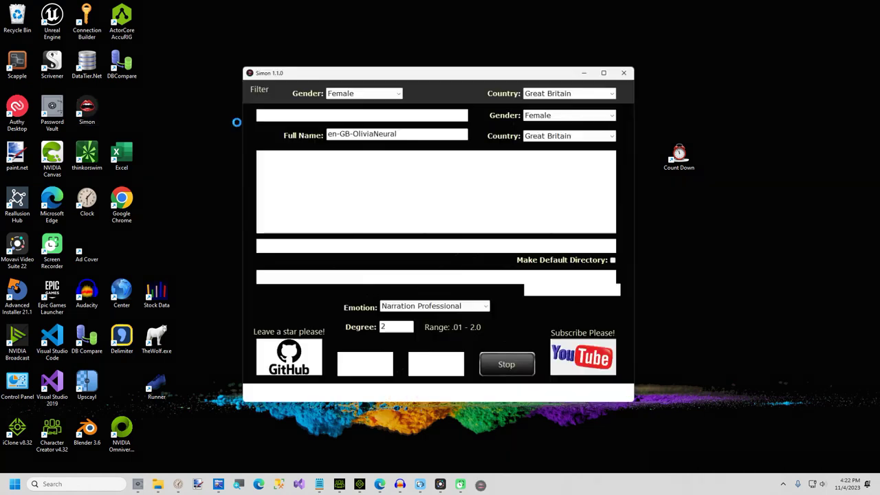
pyautogui.click(368, 86)
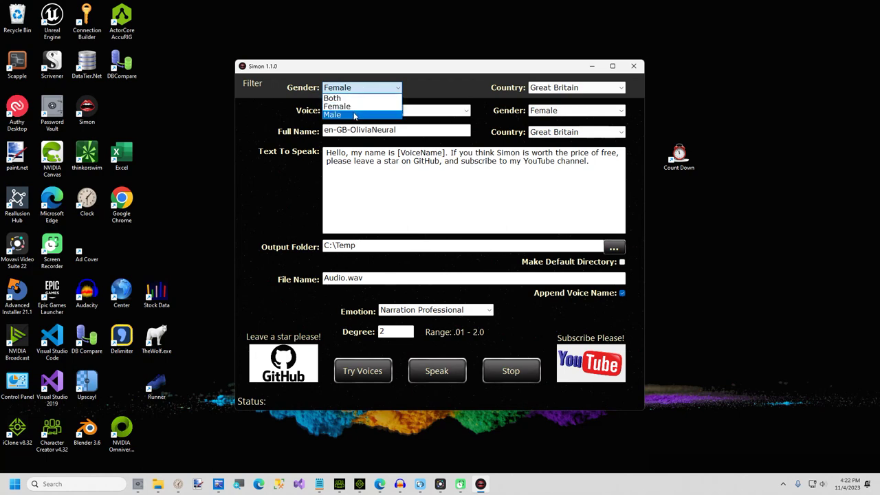
pyautogui.click(356, 114)
pyautogui.click(540, 88)
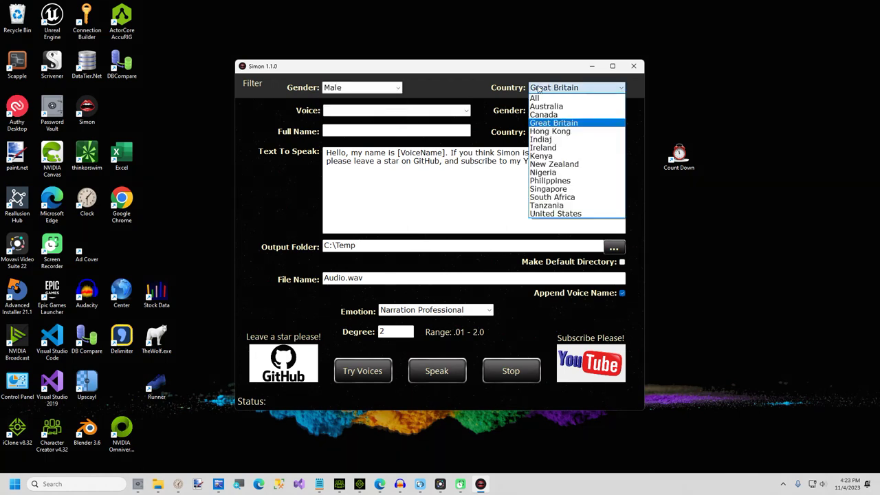
pyautogui.click(556, 213)
pyautogui.click(379, 111)
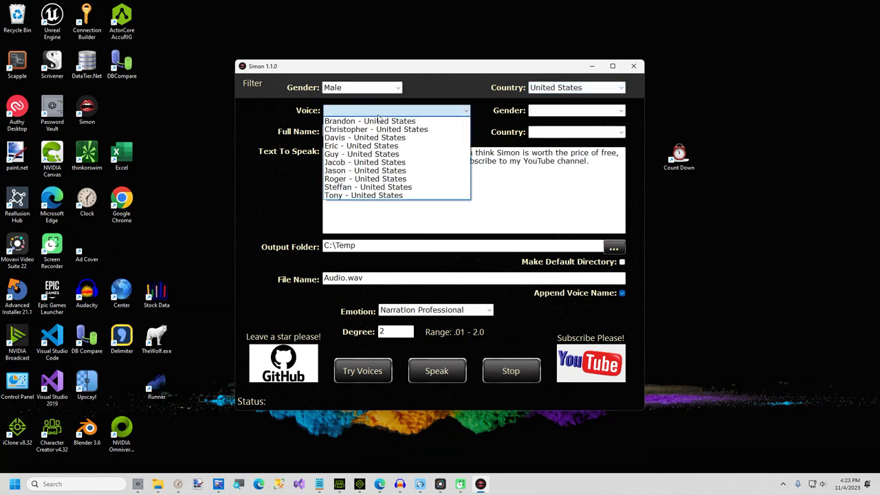
pyautogui.click(364, 195)
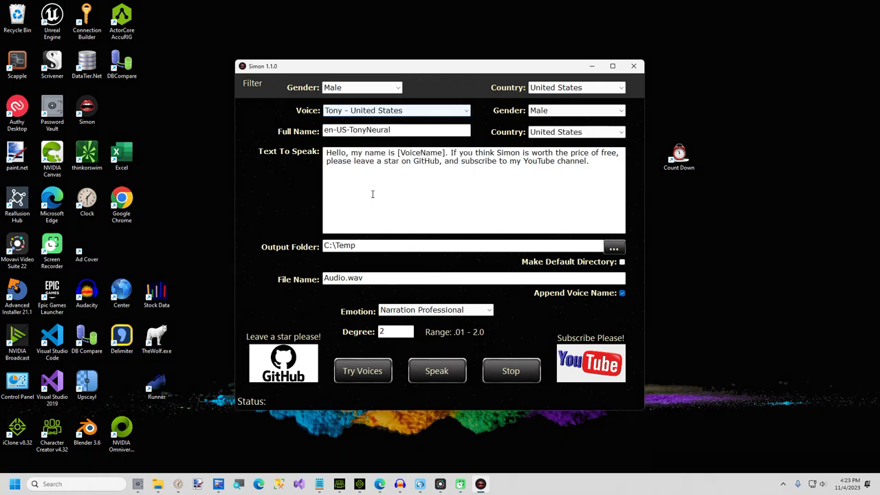
# - Set the emotion to Whispering and generate the Tony wav file in C:\Temp
pyautogui.click(410, 311)
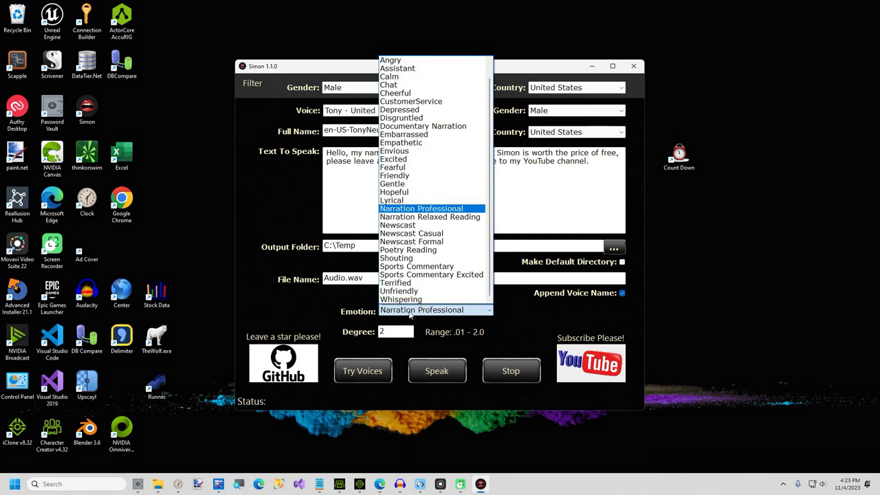
pyautogui.click(408, 301)
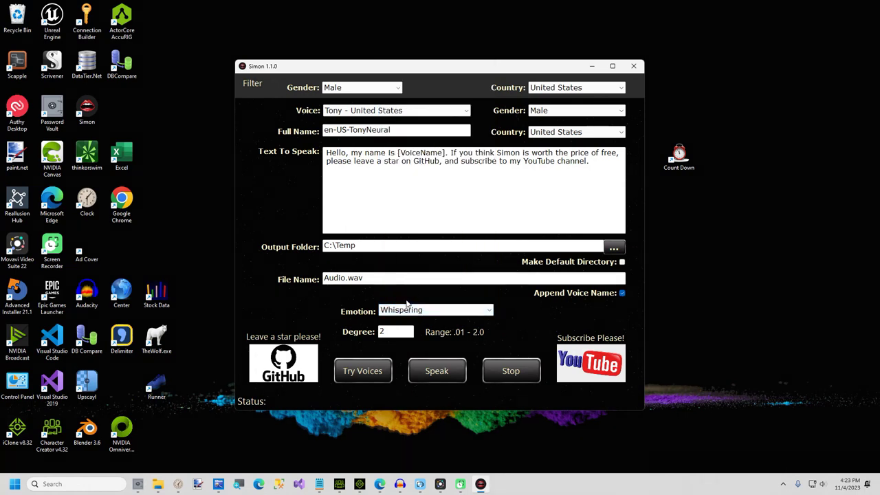
pyautogui.click(437, 372)
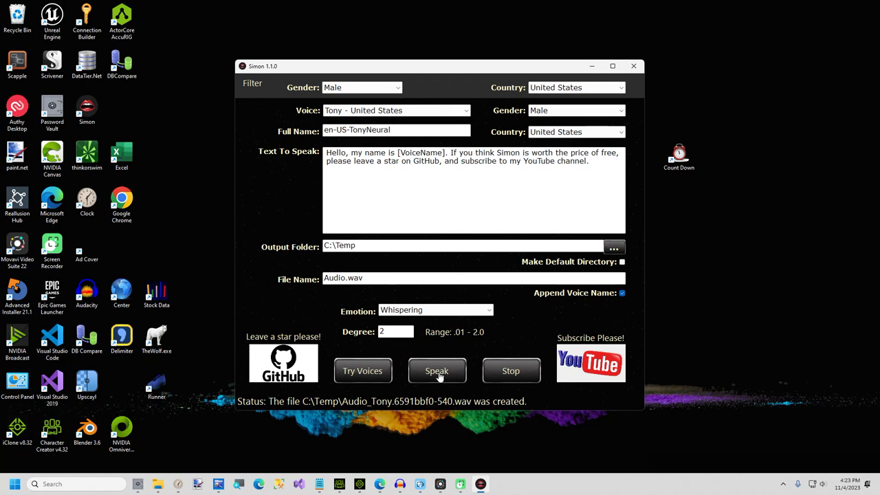
pyautogui.click(427, 310)
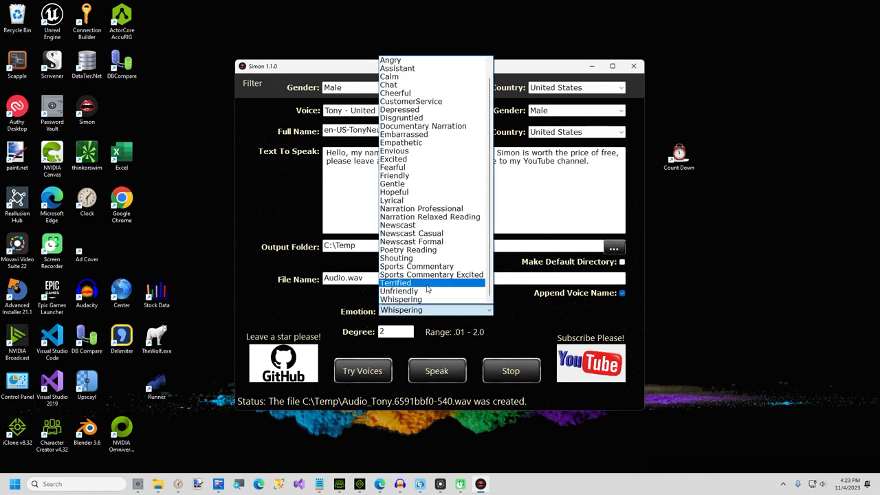